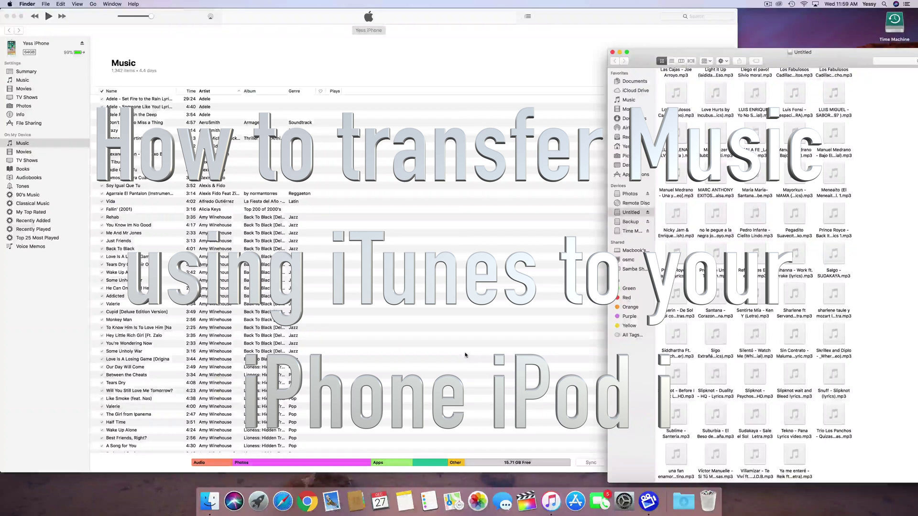
Step: Arrange the Finder folder of MP3 files to sit beside the iTunes window
drag(643, 64, 617, 54)
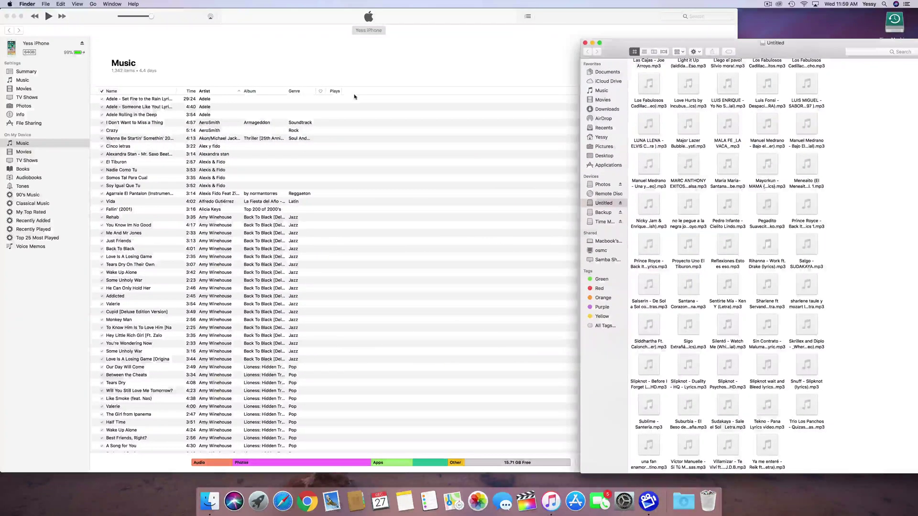
click(180, 16)
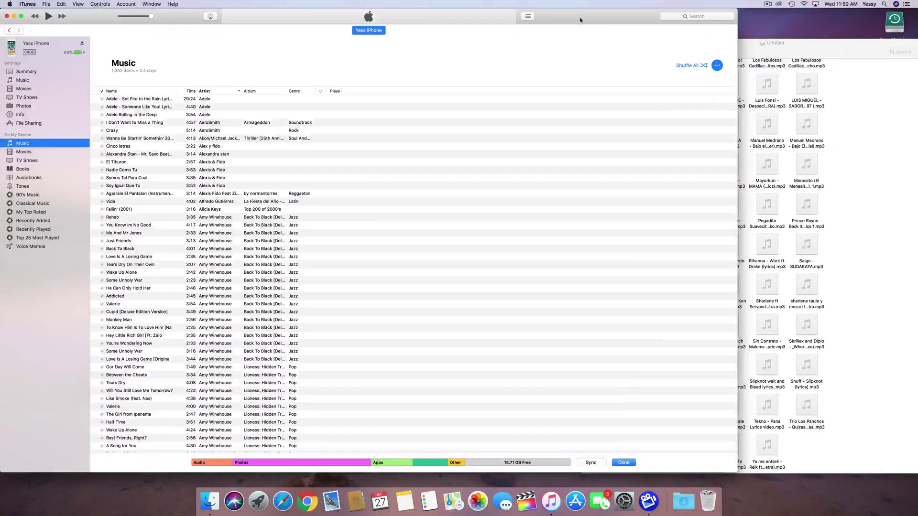
click(787, 44)
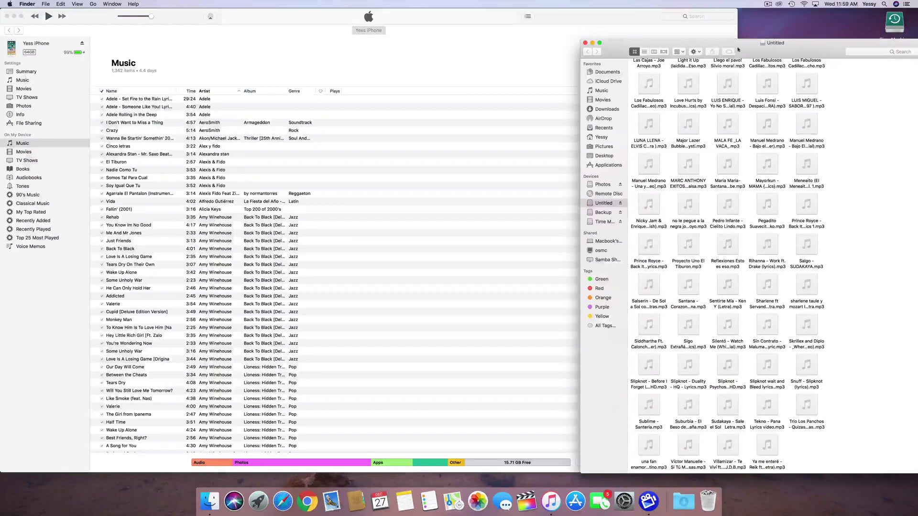
drag(737, 48, 691, 50)
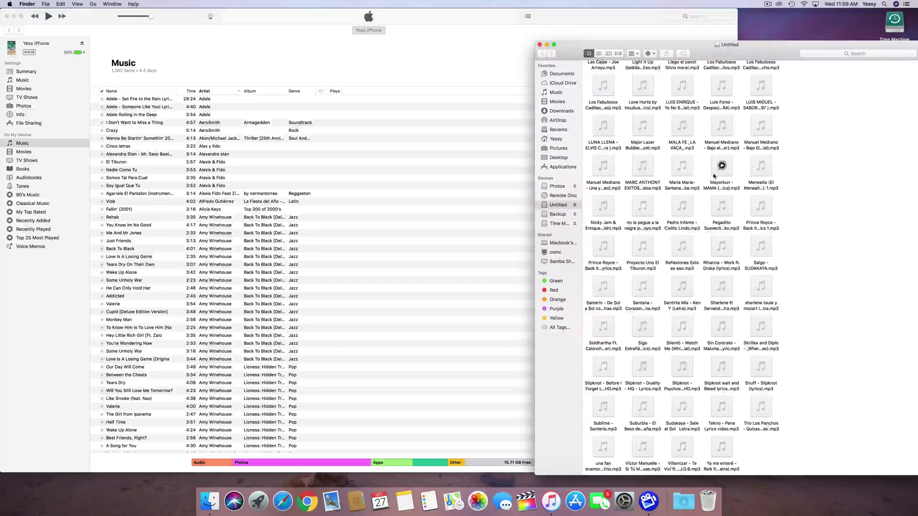
Step: Drag the LUIS MIGUEL and MALA FE song files from Finder into iTunes
click(37, 68)
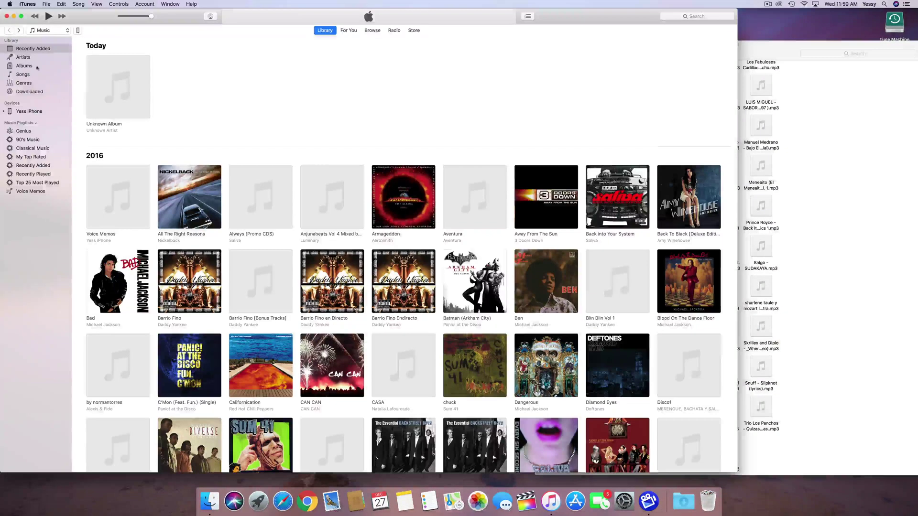
click(768, 96)
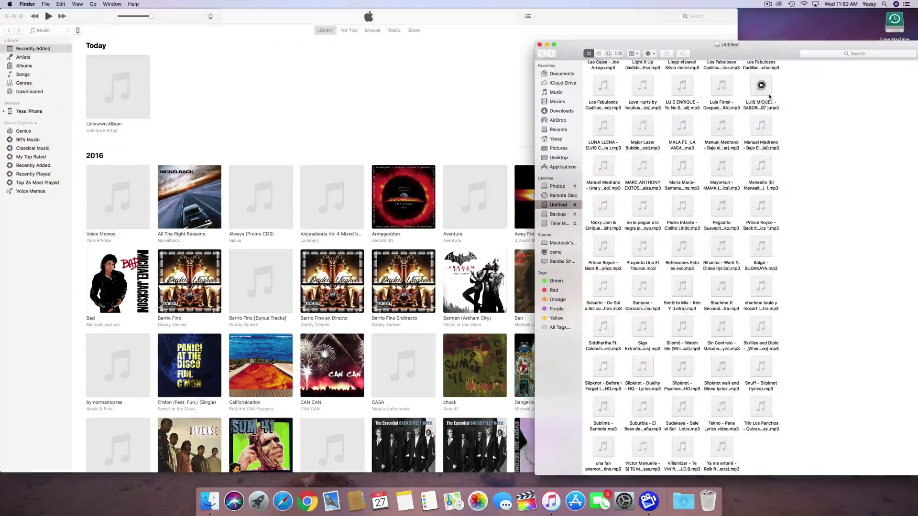
mouse_move(768, 96)
mouse_down()
mouse_move(48, 76)
mouse_move(51, 68)
mouse_up()
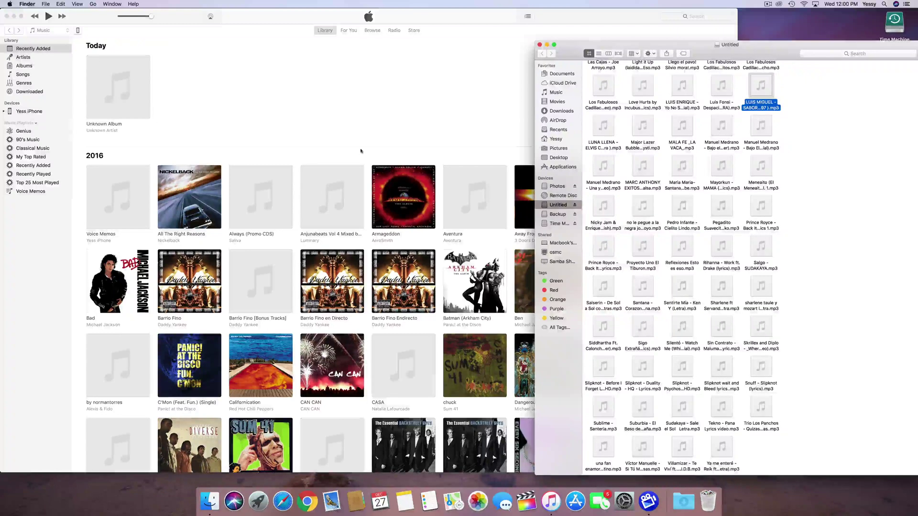
mouse_move(682, 125)
mouse_down()
mouse_move(521, 132)
mouse_move(272, 103)
mouse_up()
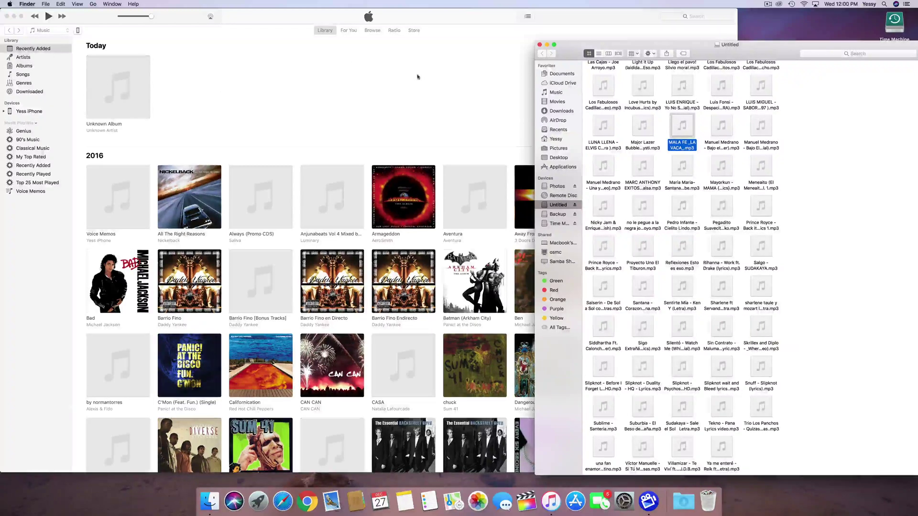
click(561, 18)
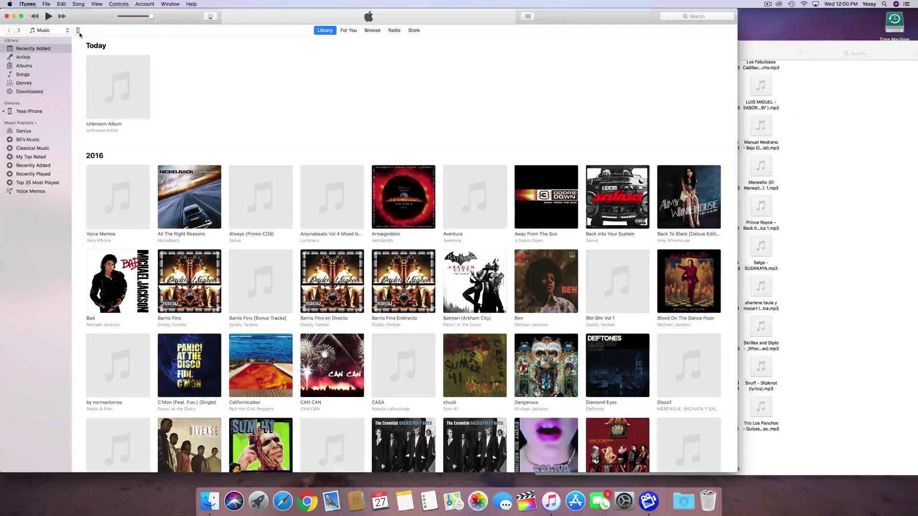
Step: Show the iPhone's Music sync settings, syncing the entire library of 1,451 songs
click(77, 33)
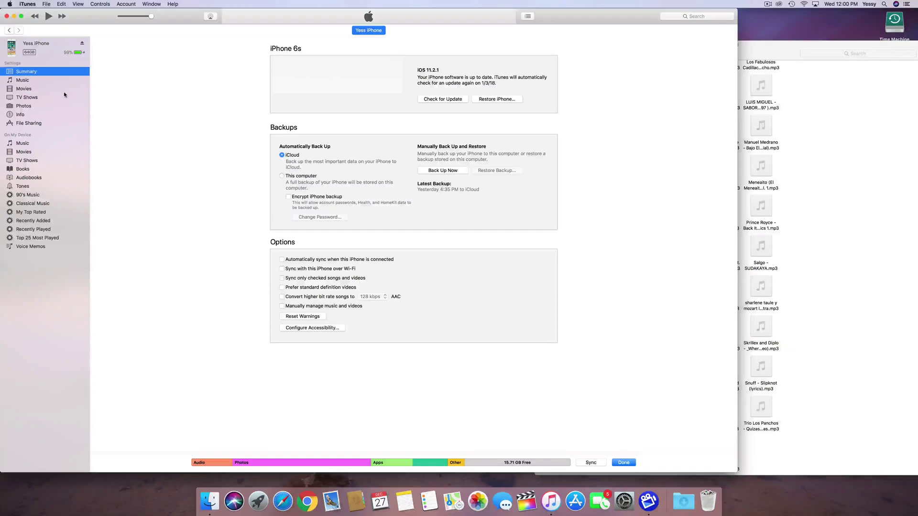
click(26, 81)
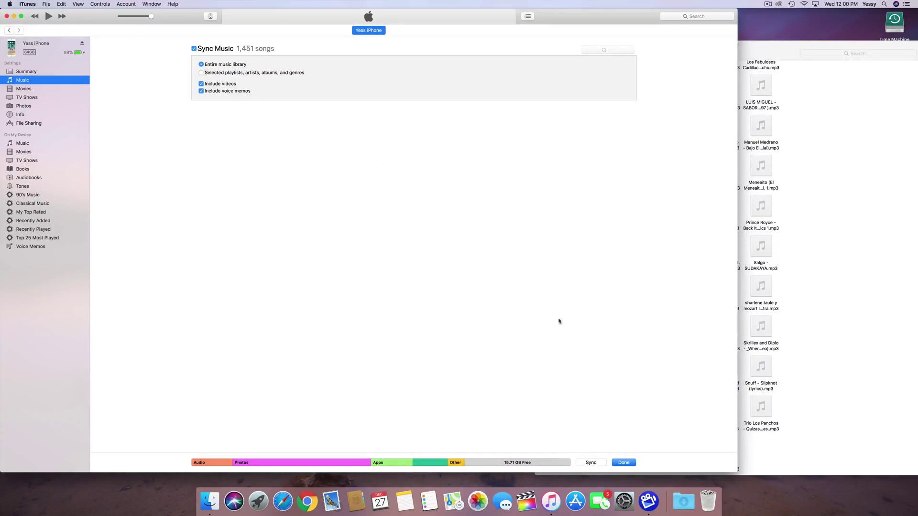
click(591, 463)
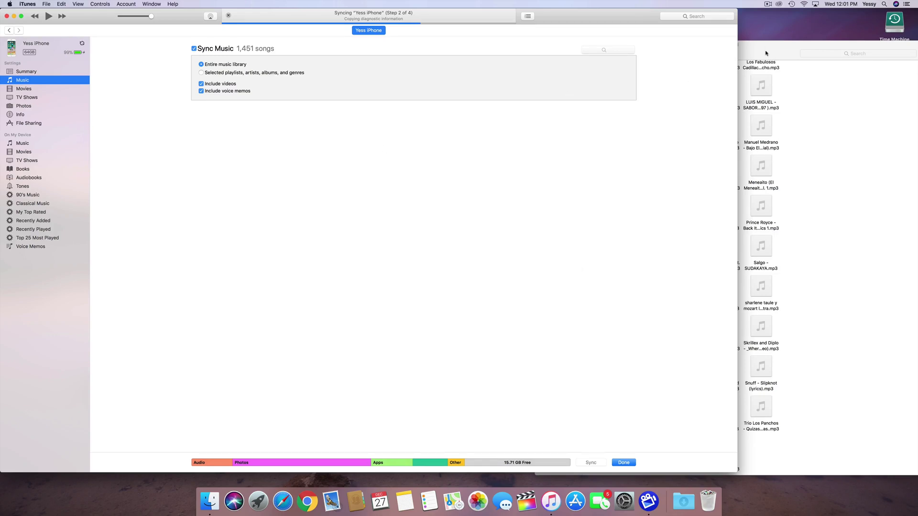
drag(767, 54, 749, 47)
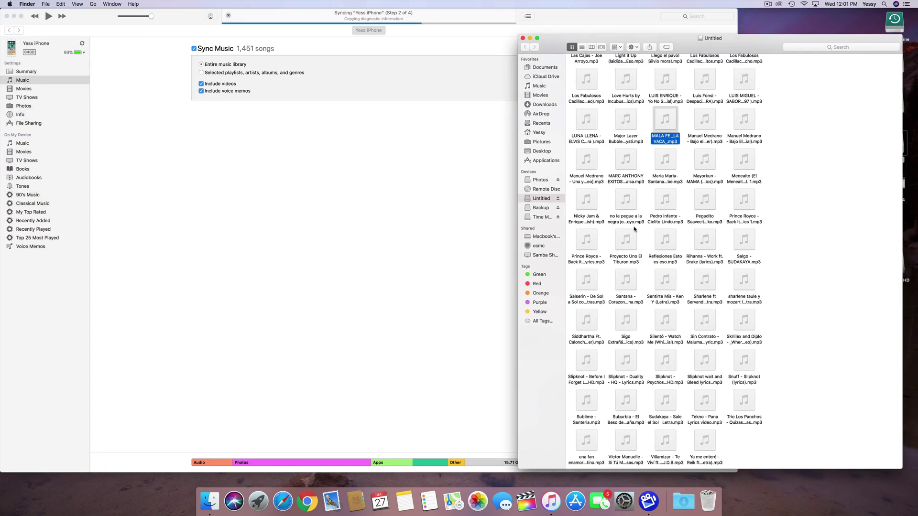
scroll(634, 244, up, 5)
scroll(622, 194, up, 5)
scroll(612, 150, up, 5)
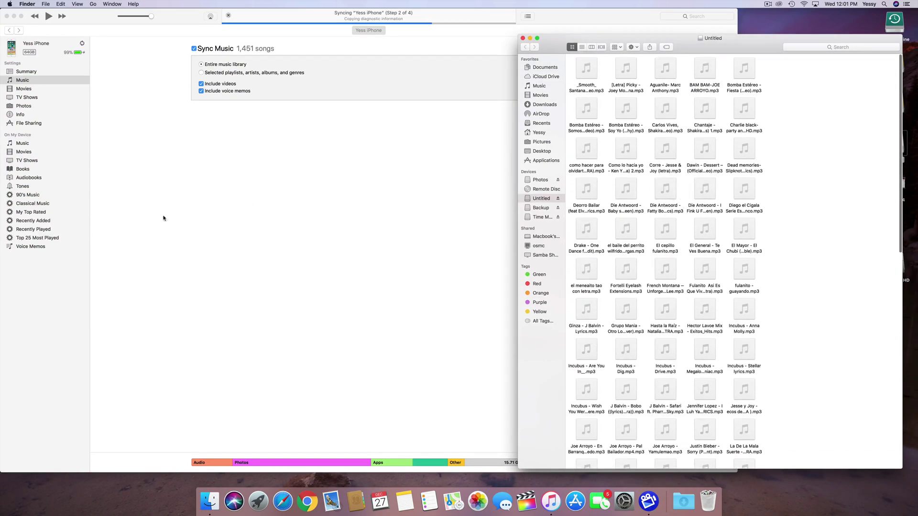
click(179, 66)
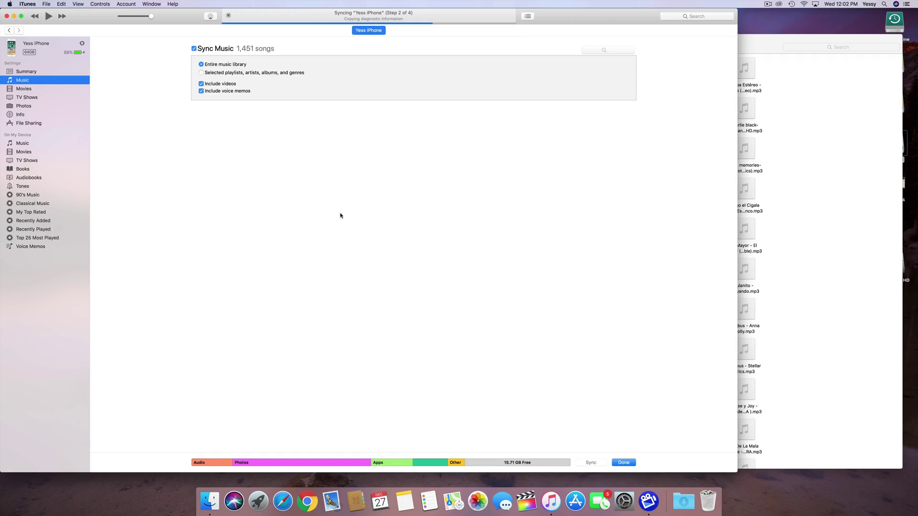
click(846, 184)
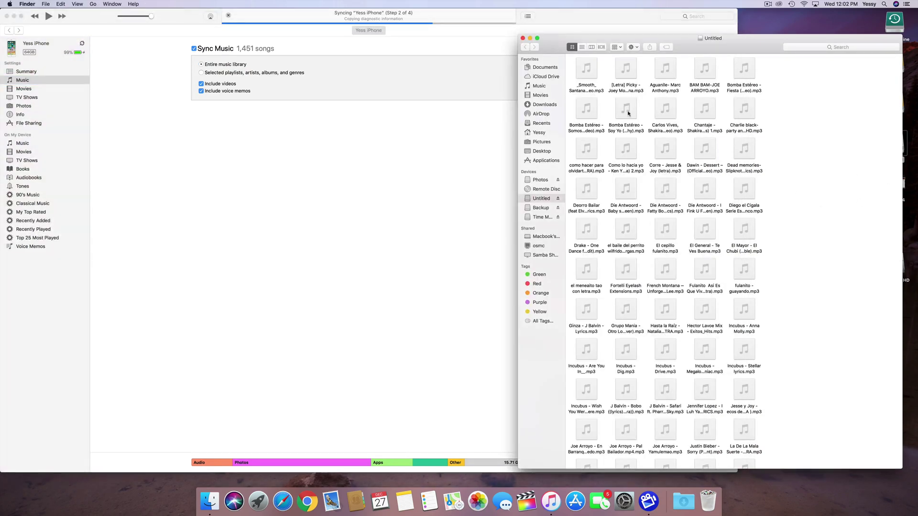
click(360, 180)
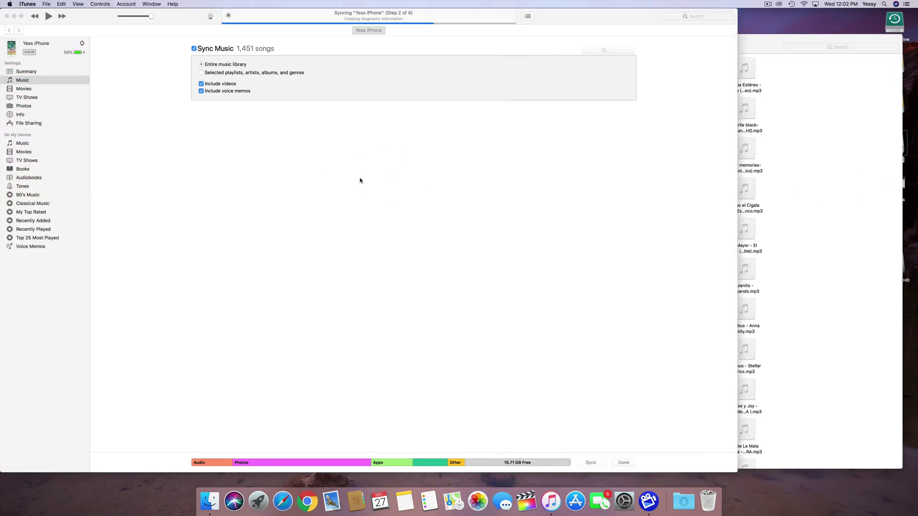